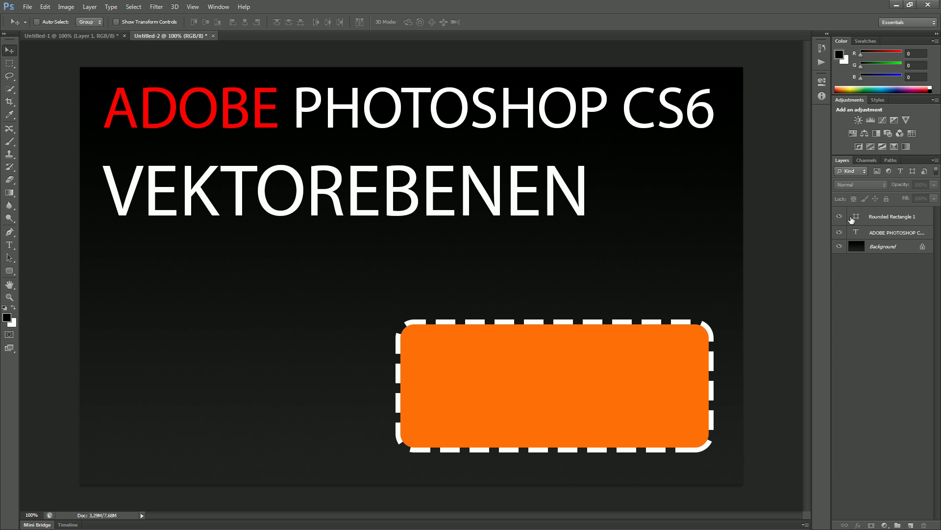
# - Dismiss the no-layer-selected error and make Rounded Rectangle 1 the active layer
pyautogui.click(552, 397)
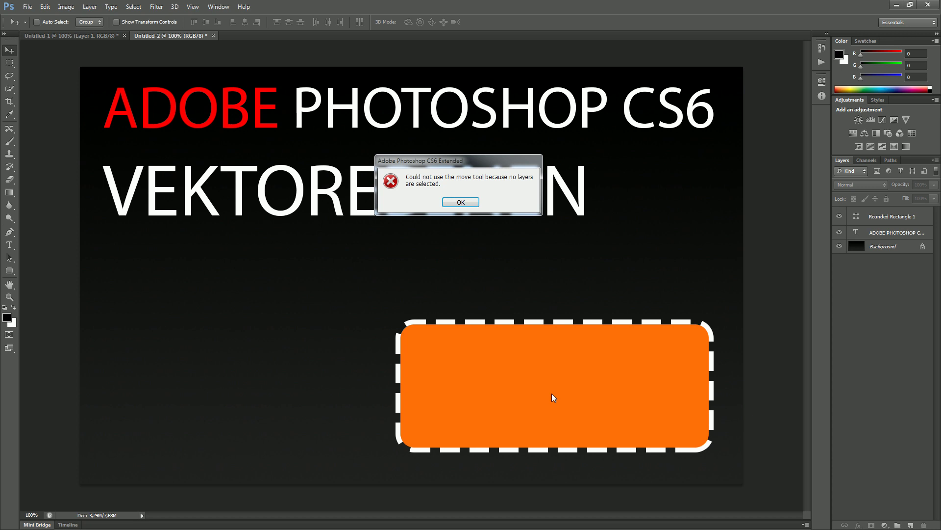
pyautogui.click(464, 204)
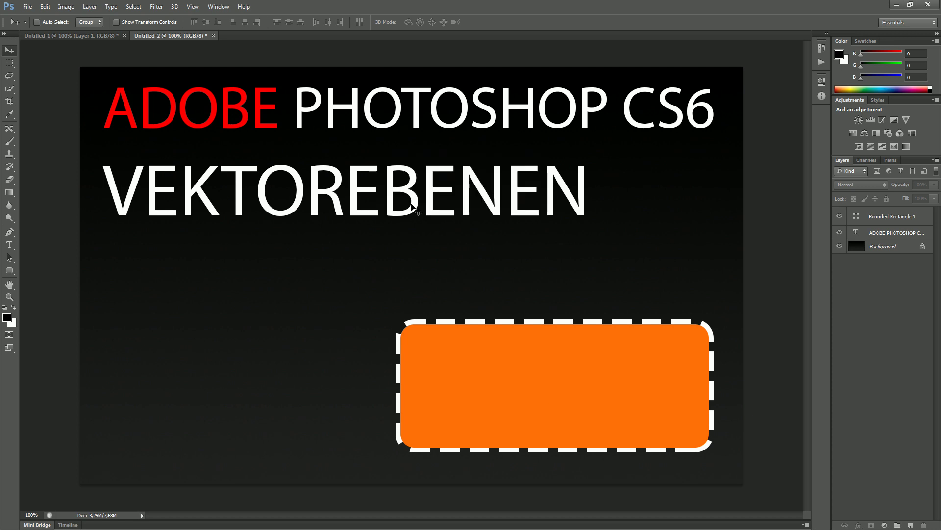
pyautogui.click(895, 218)
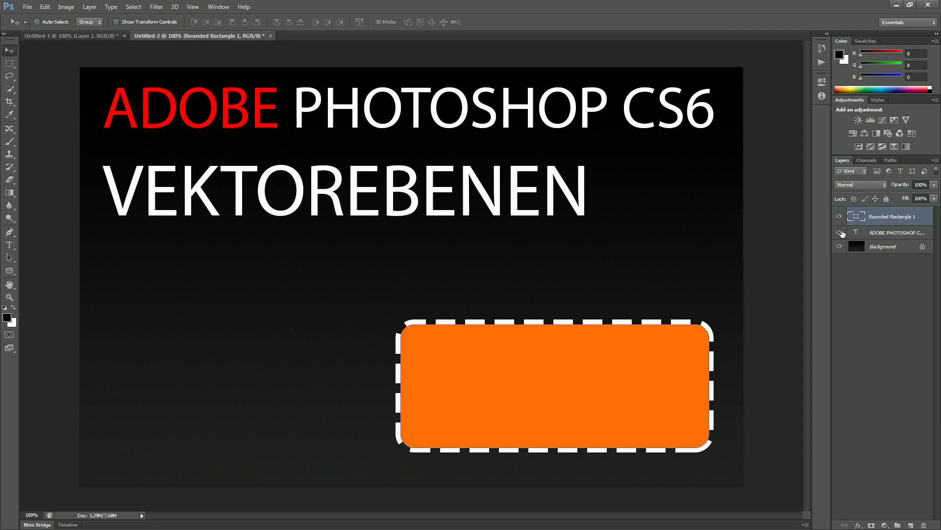
# - Hide the title text and Rounded Rectangle 1 layers and pick the Rounded Rectangle Tool in Shape mode
pyautogui.moveTo(840, 233); pyautogui.dragTo(839, 216)
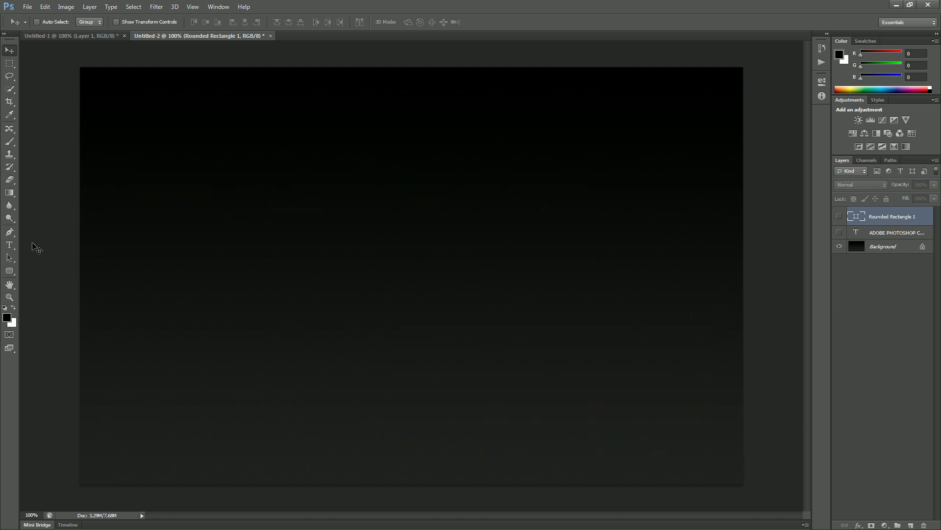
pyautogui.click(9, 271)
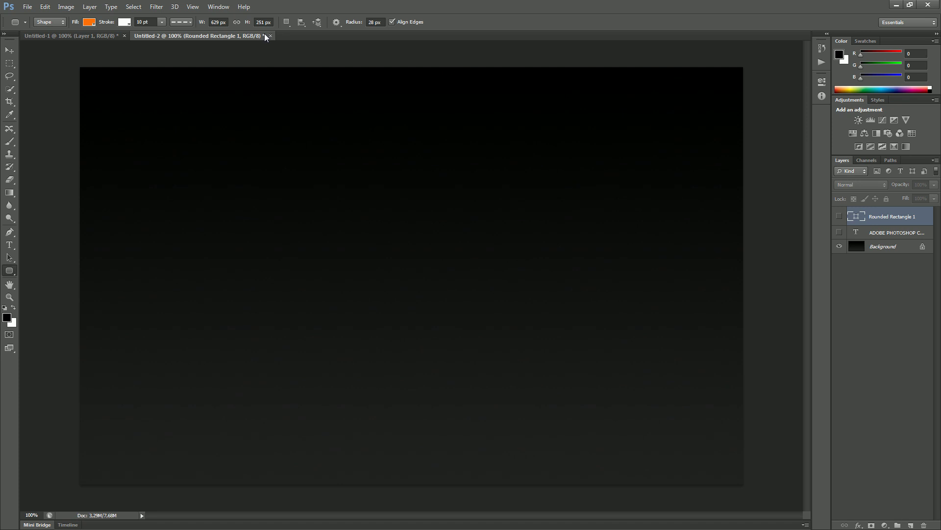
pyautogui.click(49, 22)
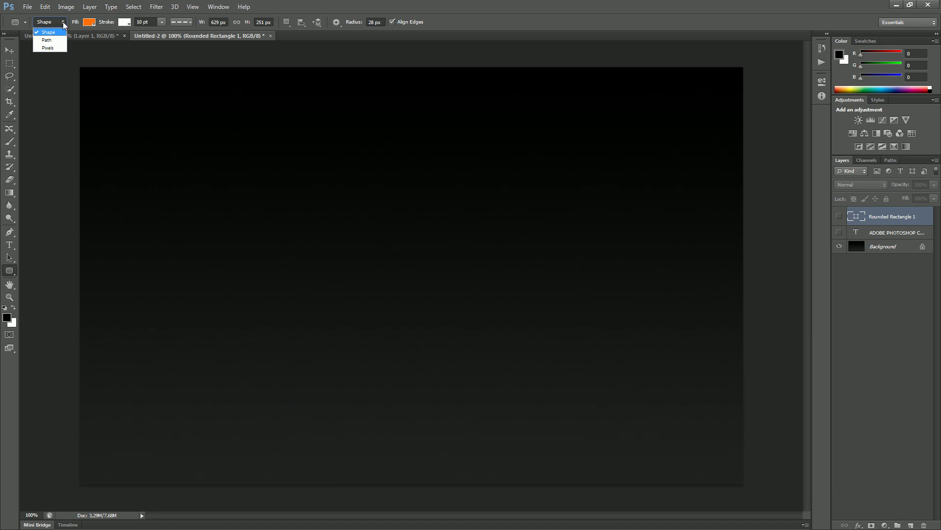
pyautogui.click(75, 22)
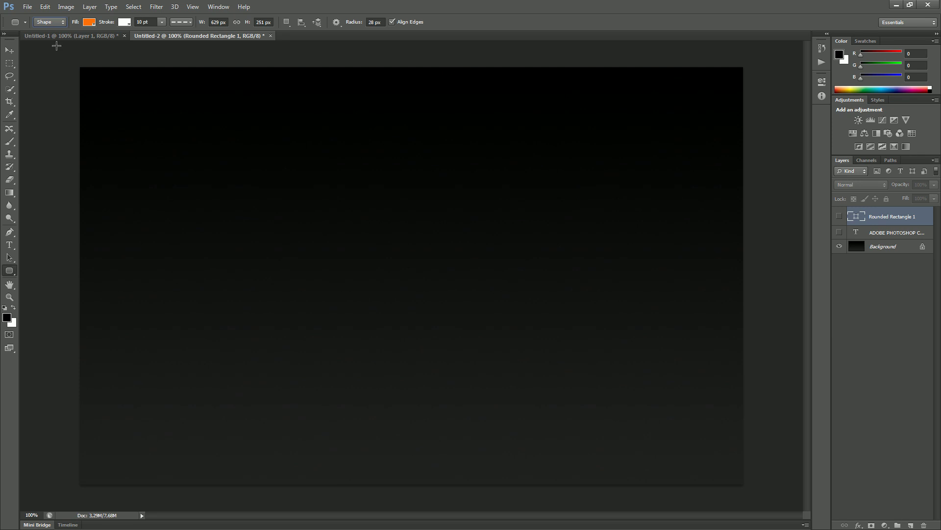
# - Draw a 713 × 272 px orange rounded rectangle in the upper left with Stroke set to No Color
pyautogui.moveTo(152, 113); pyautogui.dragTo(500, 249)
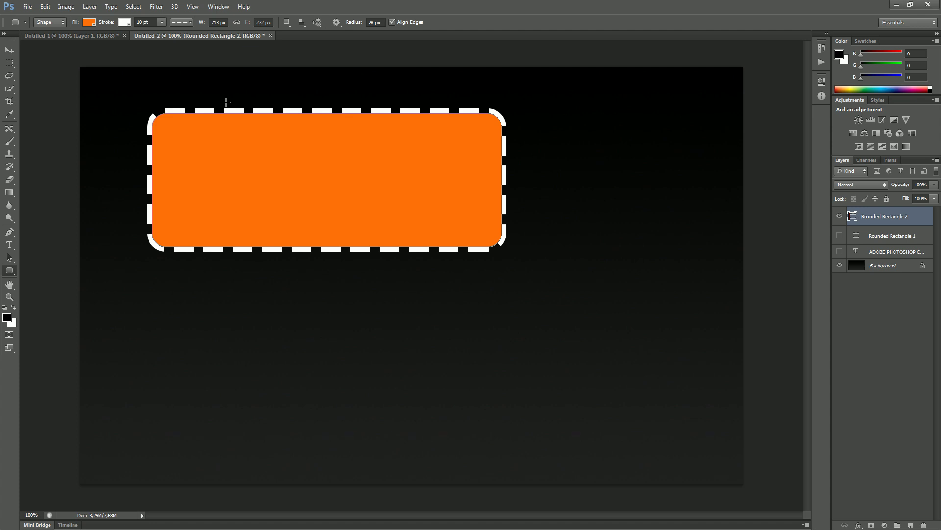
pyautogui.click(125, 21)
pyautogui.click(83, 40)
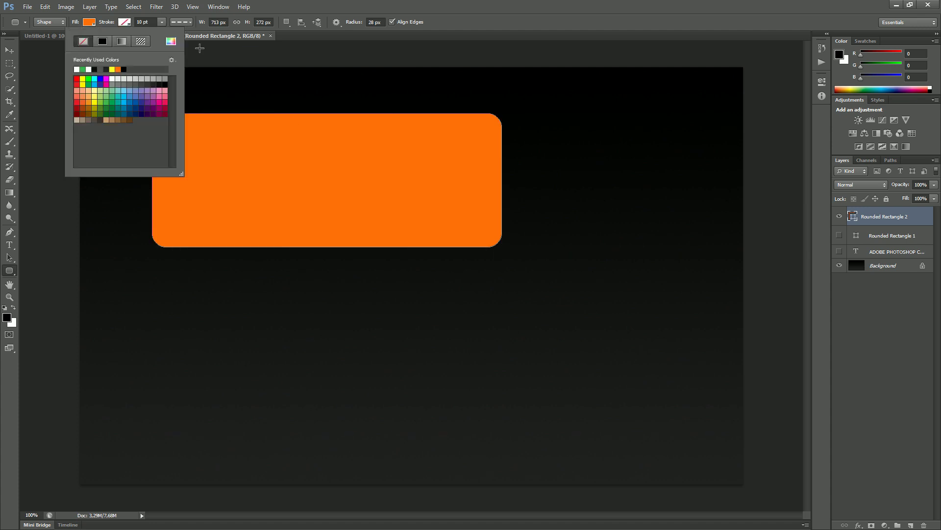
pyautogui.click(464, 5)
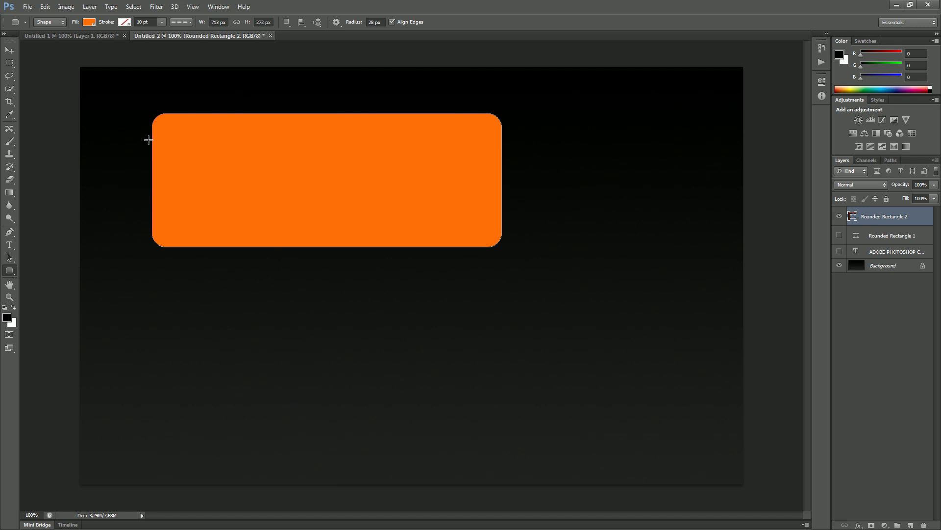
# - Give Rounded Rectangle 2 a white stroke 5 pt wide
pyautogui.click(89, 10)
pyautogui.moveTo(110, 60)
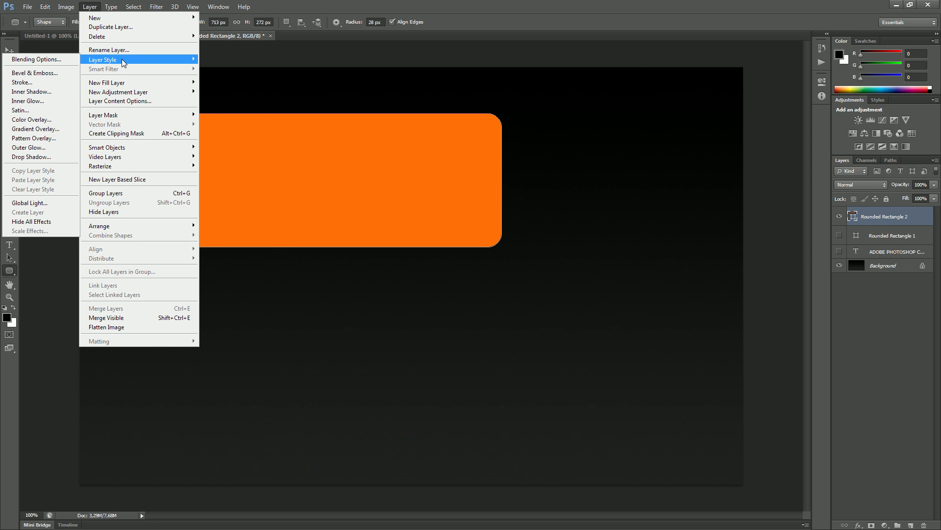
pyautogui.press('Escape')
pyautogui.click(125, 23)
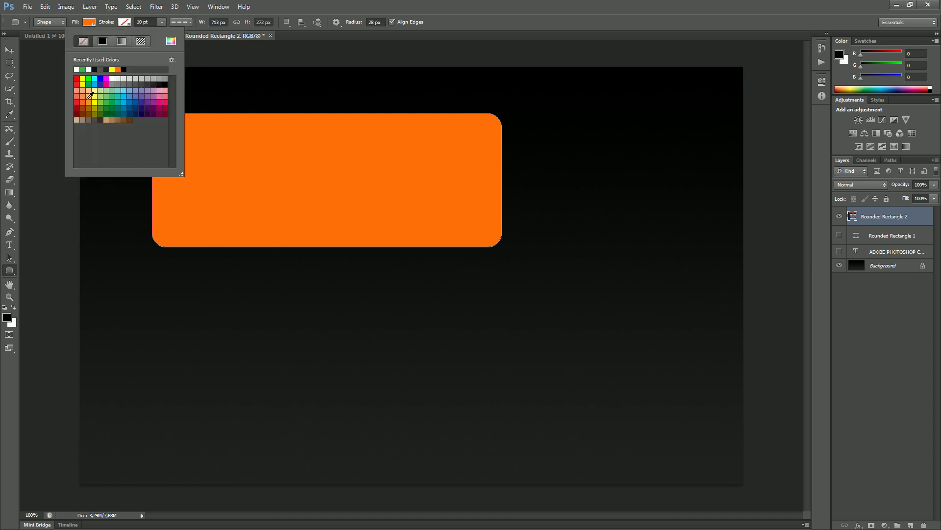
pyautogui.click(114, 78)
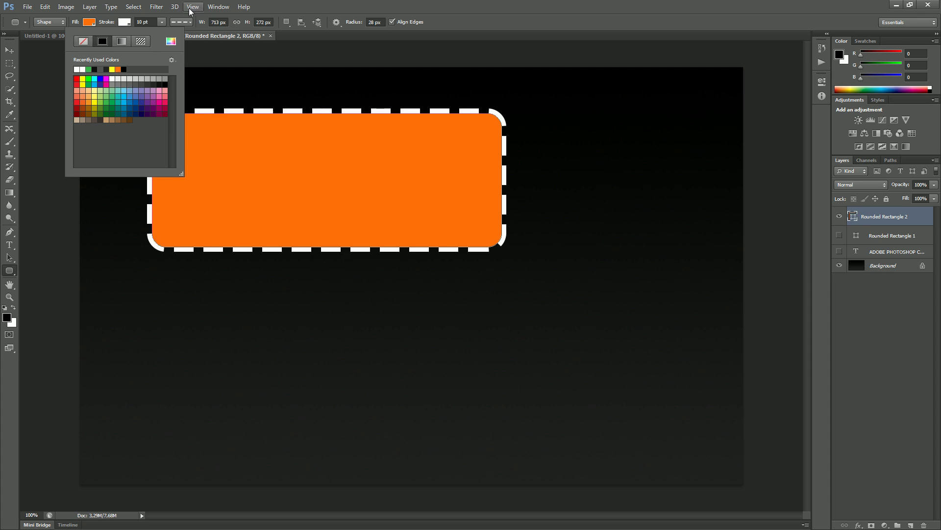
pyautogui.click(273, 2)
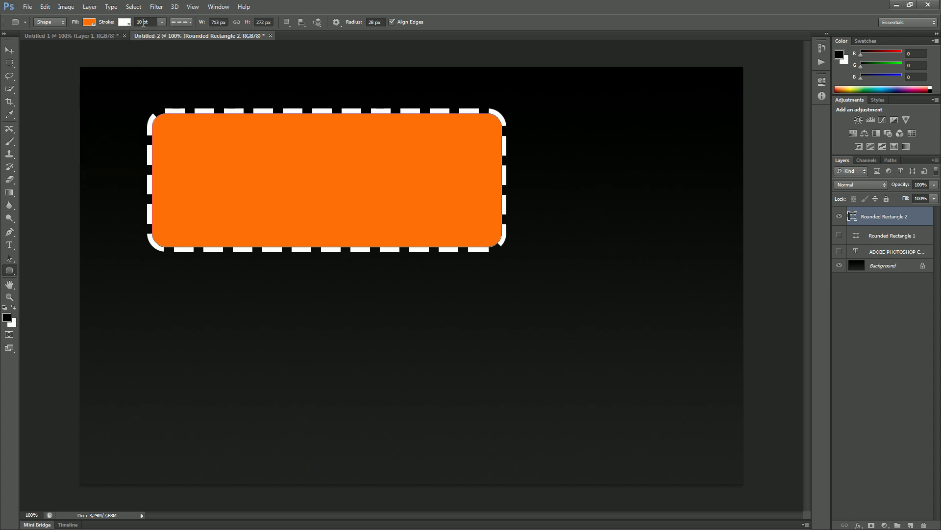
pyautogui.click(142, 22)
pyautogui.moveTo(142, 22); pyautogui.dragTo(134, 23)
pyautogui.write('5')
# - Change the stroke line style to dashed after trying solid and dotted
pyautogui.click(190, 22)
pyautogui.click(186, 50)
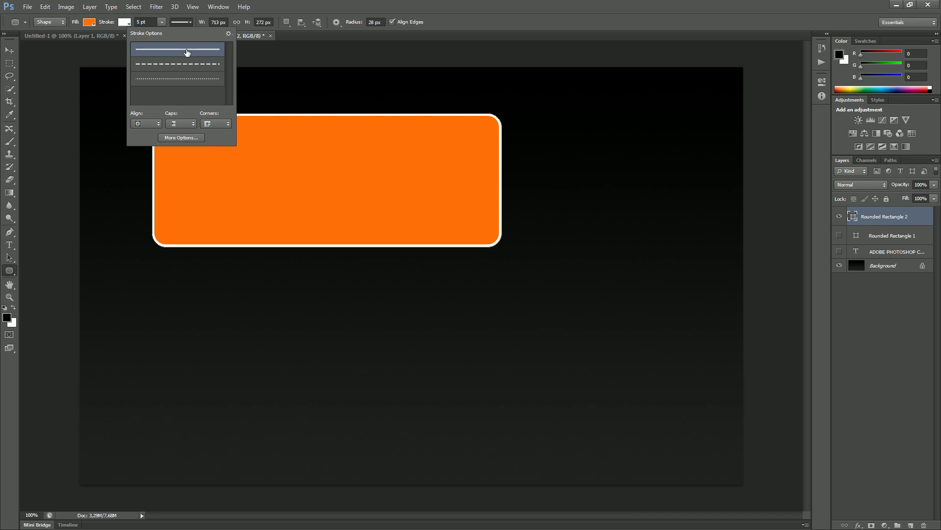
pyautogui.click(184, 67)
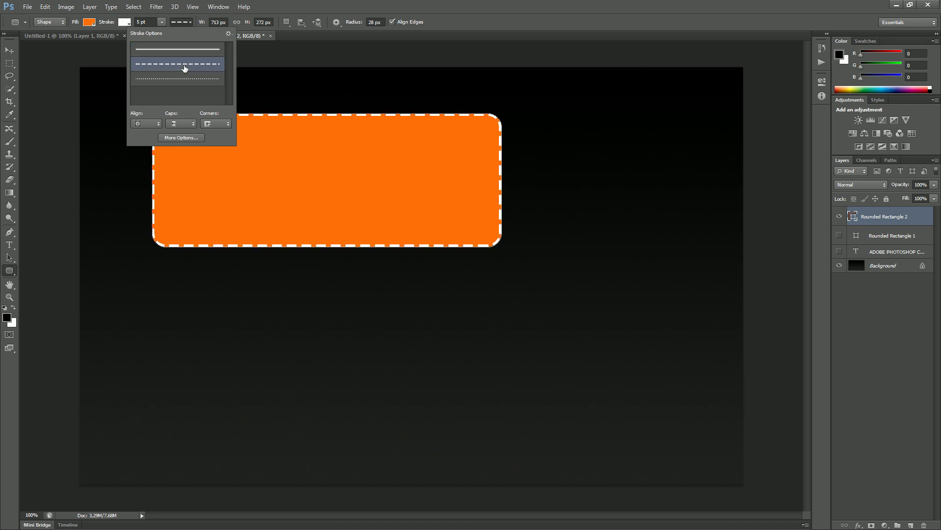
pyautogui.click(187, 81)
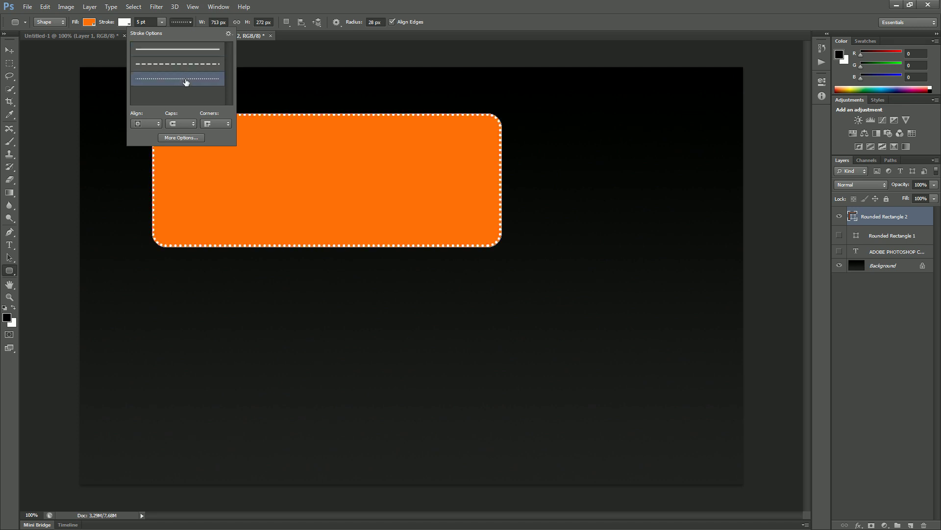
pyautogui.click(182, 67)
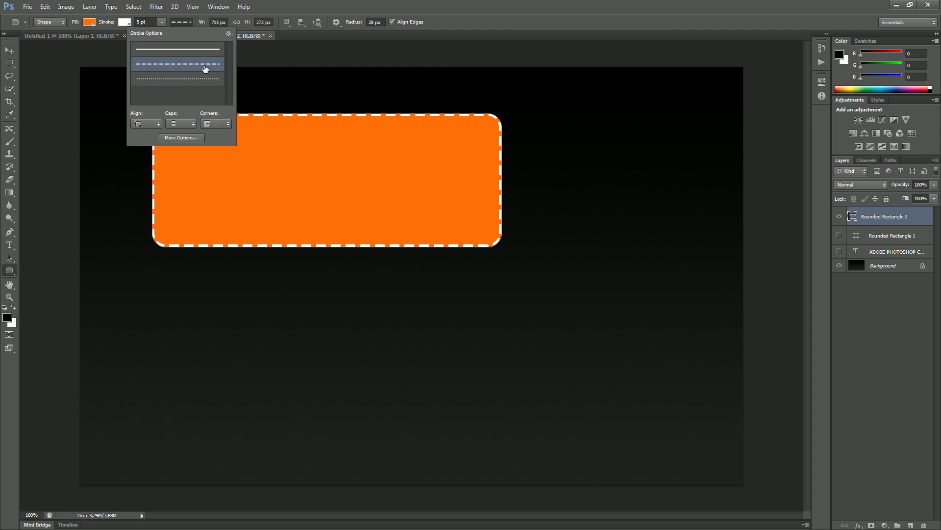
# - Align the stroke outside the shape, keeping butt caps and the default corners
pyautogui.click(159, 125)
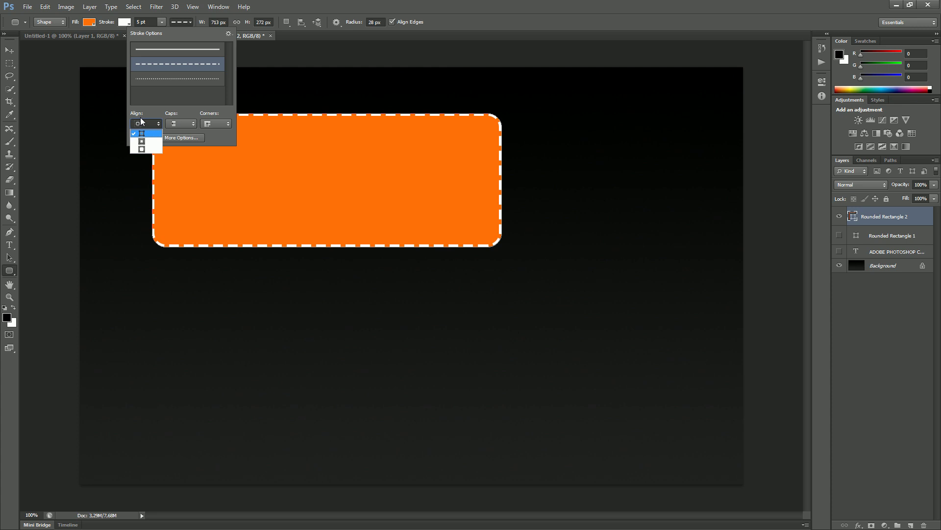
pyautogui.click(145, 141)
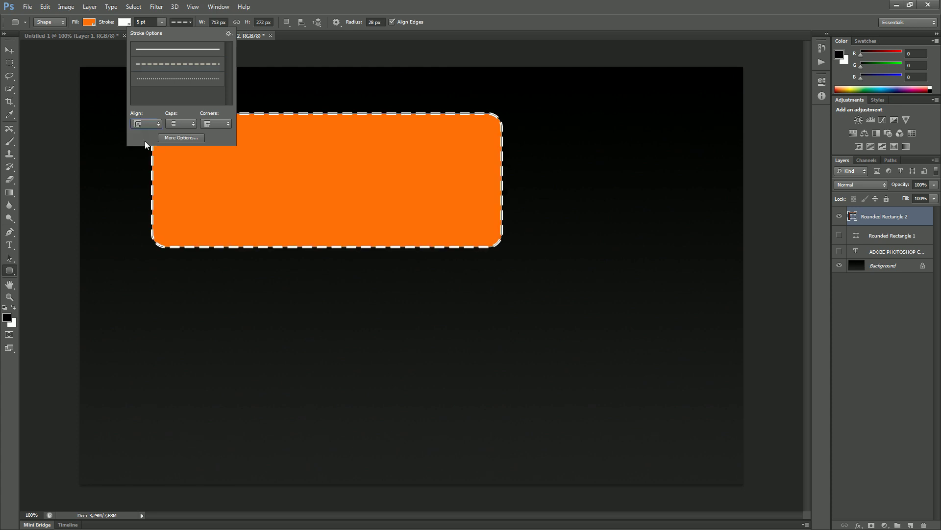
pyautogui.click(157, 126)
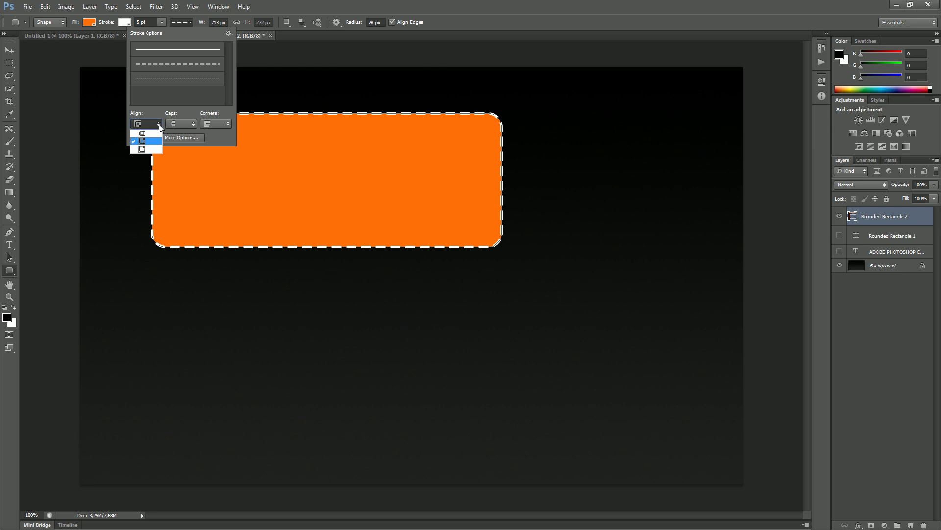
pyautogui.click(145, 151)
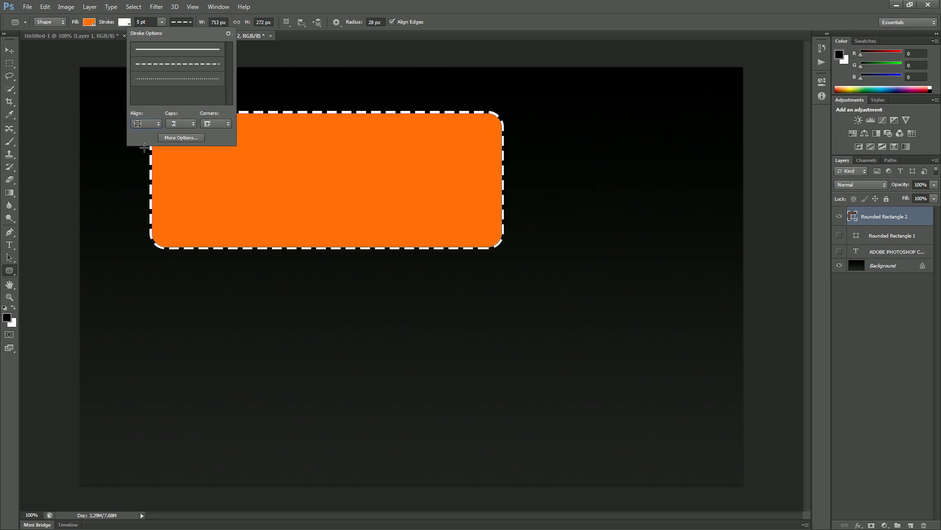
pyautogui.click(194, 124)
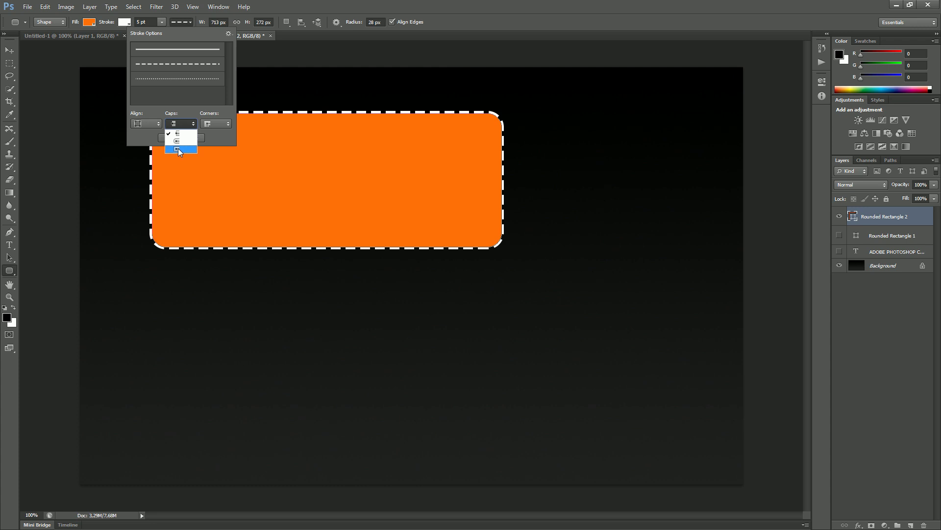
pyautogui.click(193, 125)
pyautogui.click(227, 123)
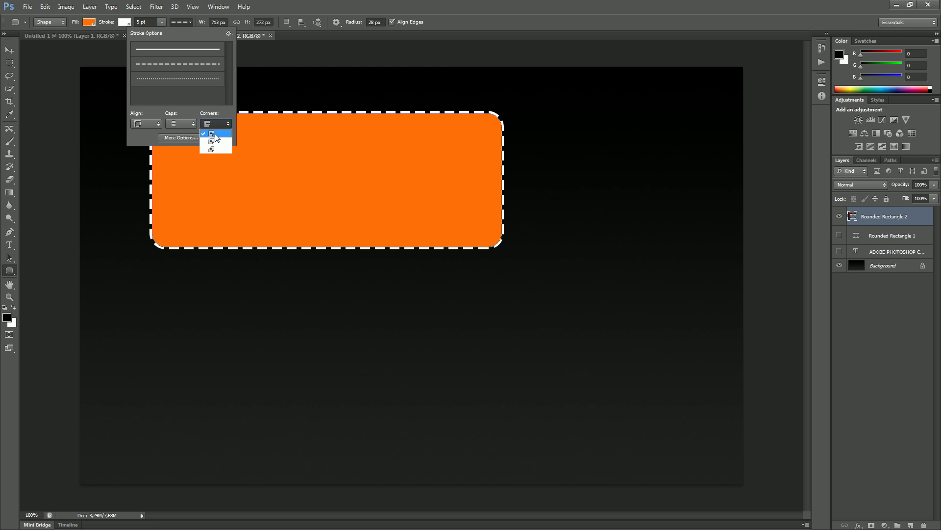
pyautogui.click(215, 134)
pyautogui.click(184, 137)
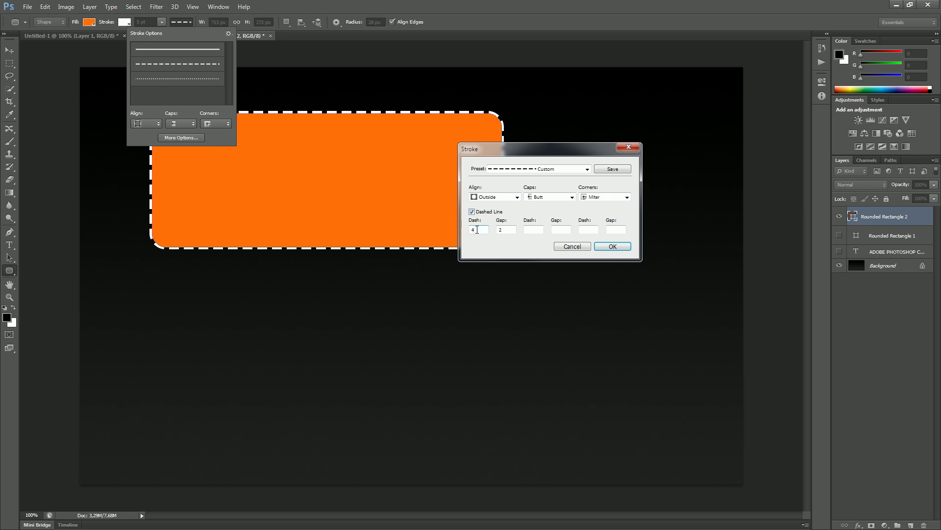
# - Set the first dash length to 10 and its gap to 4
pyautogui.moveTo(477, 230); pyautogui.dragTo(462, 232)
pyautogui.write('10')
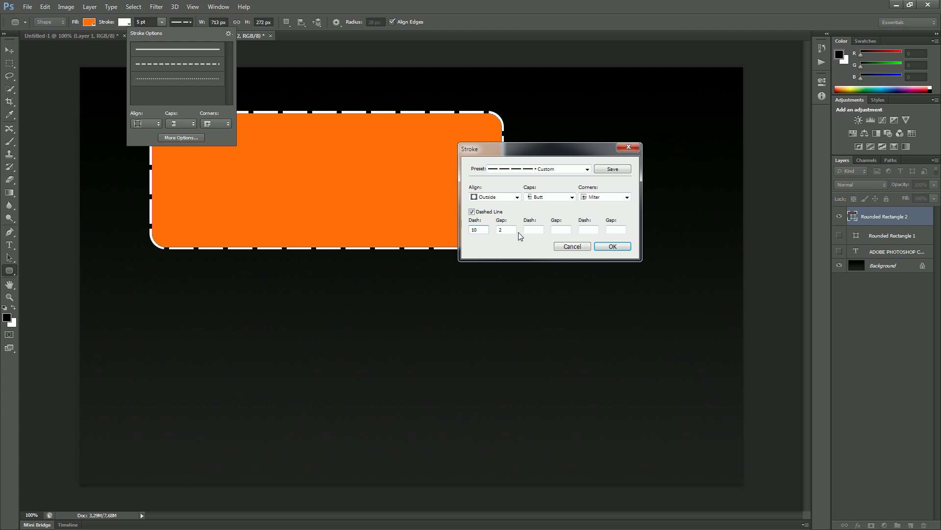
pyautogui.press('Tab')
pyautogui.write('4')
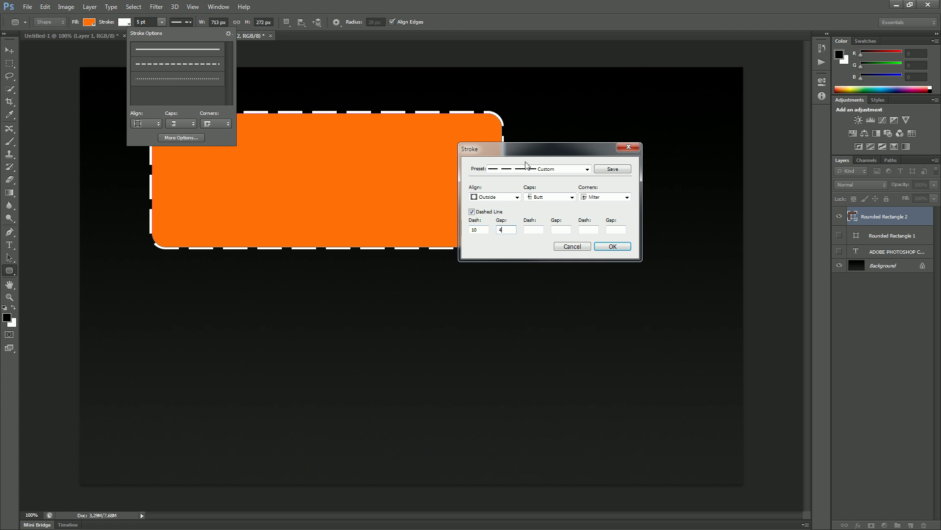
pyautogui.moveTo(531, 157); pyautogui.dragTo(585, 169)
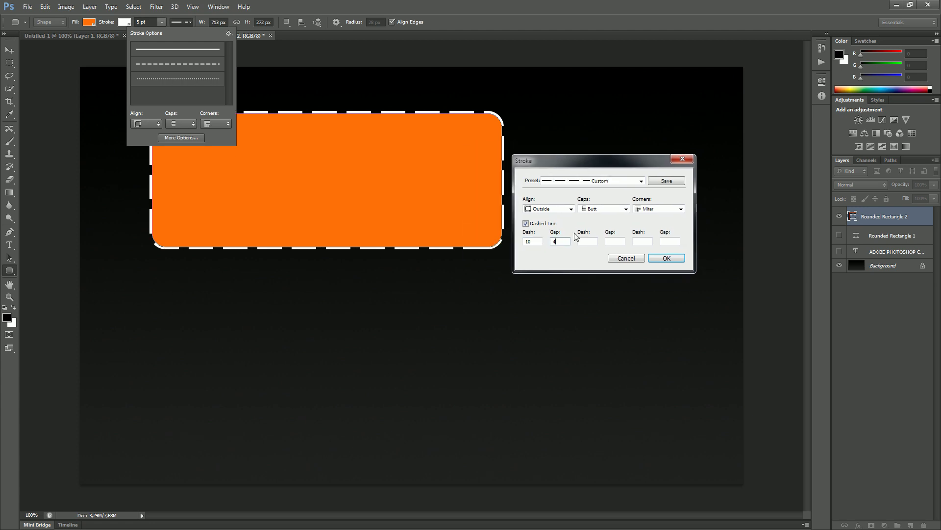
# - Try a second dash 5 / gap 4 pair, clear it, and apply the custom dash pattern
pyautogui.click(586, 242)
pyautogui.write('5')
pyautogui.press('Tab')
pyautogui.write('4')
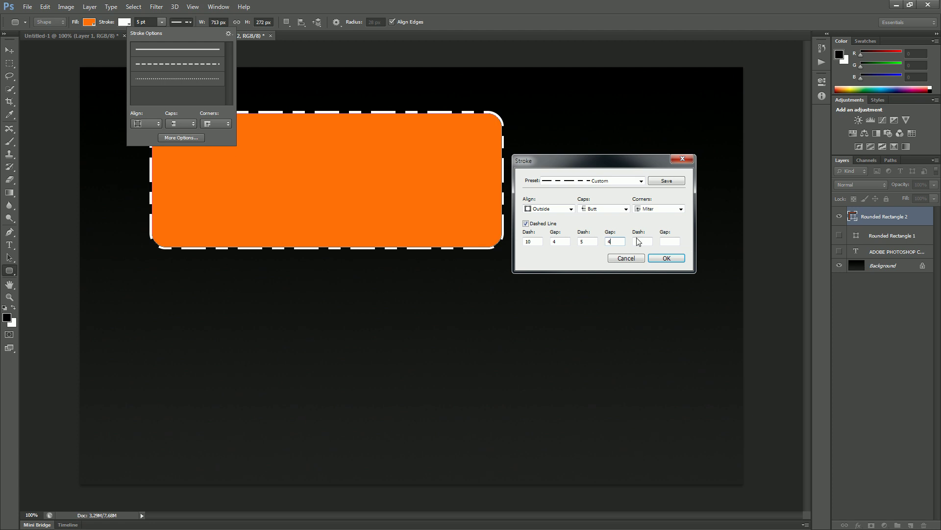
pyautogui.press('BackSpace')
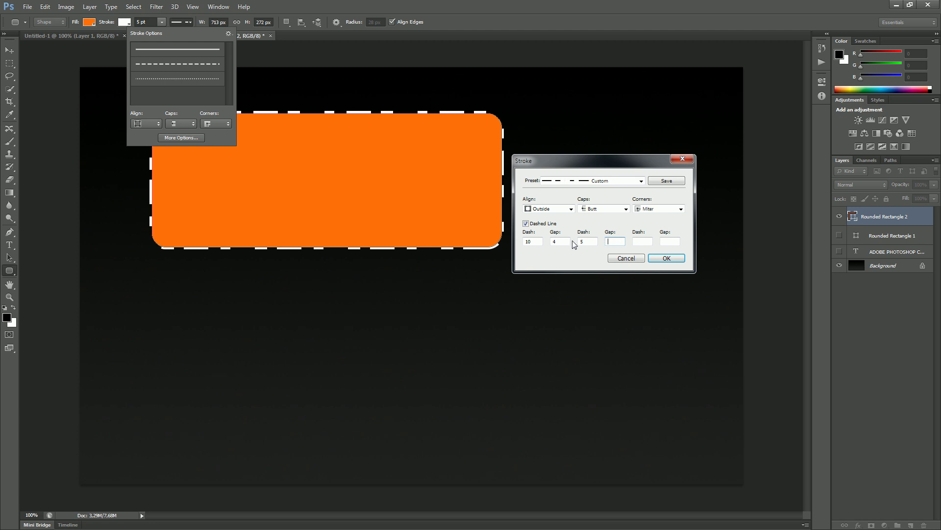
pyautogui.hotkey('shift', 'Tab')
pyautogui.press('BackSpace')
pyautogui.click(562, 242)
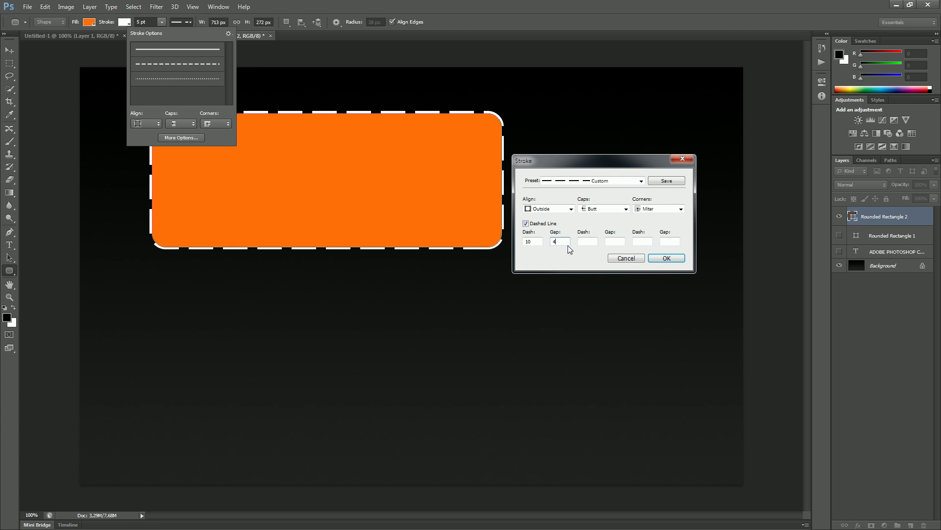
pyautogui.click(662, 258)
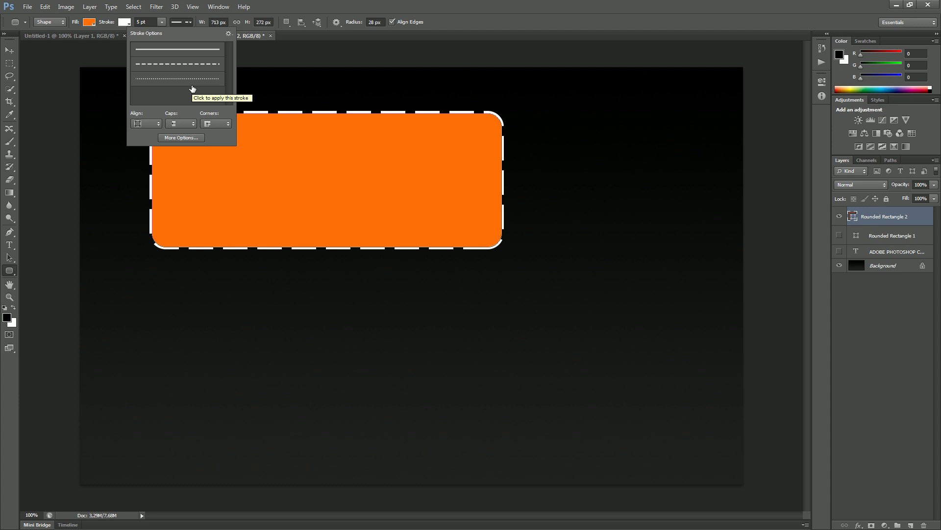
pyautogui.press('Escape')
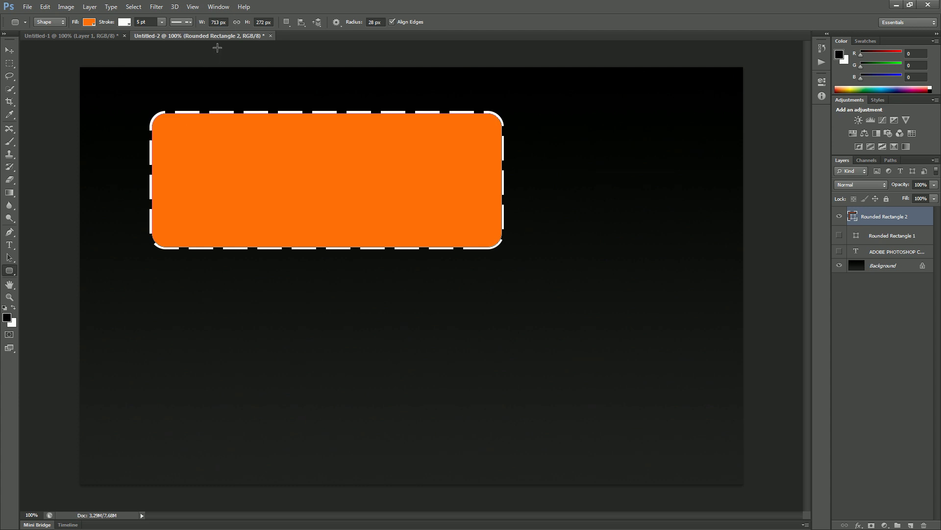
# - Resize the rectangle through the W and H fields, ending at 725 × 276 px
pyautogui.click(206, 22)
pyautogui.write('819')
pyautogui.press('Return')
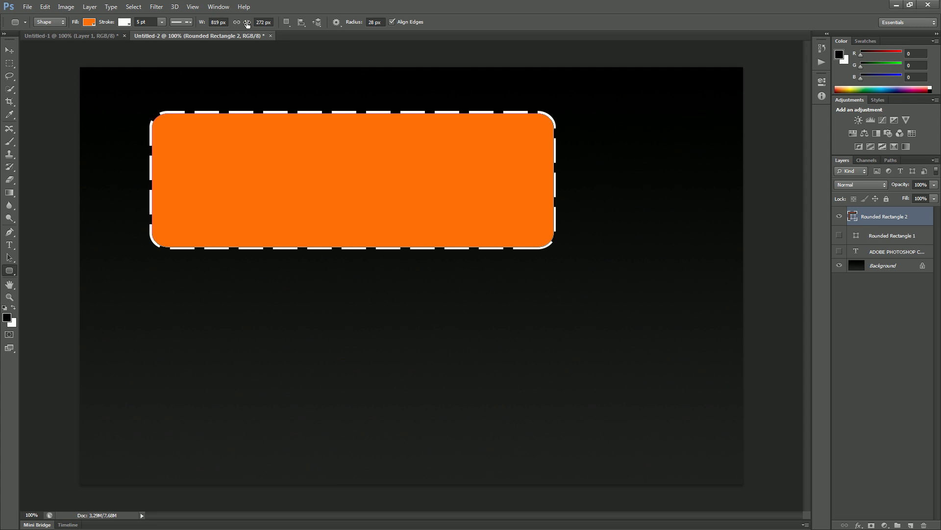
pyautogui.moveTo(247, 24); pyautogui.dragTo(163, 25)
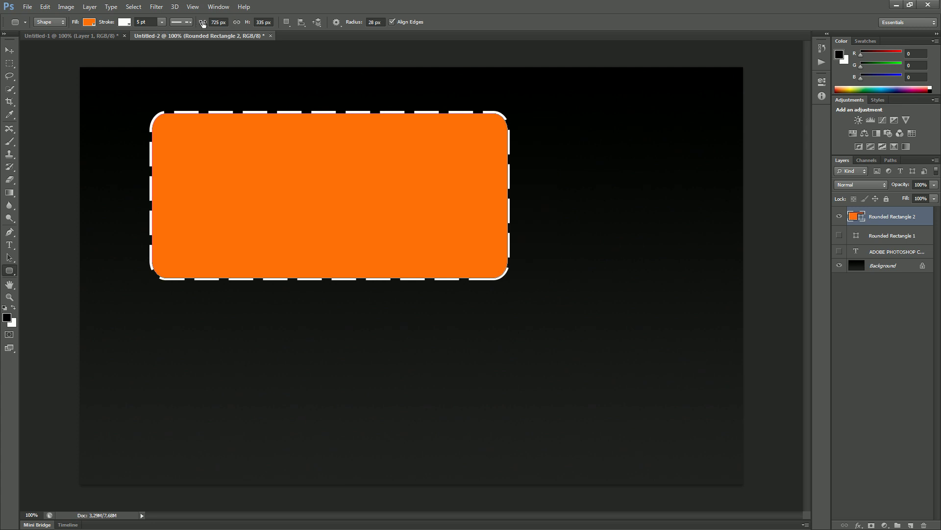
pyautogui.click(237, 22)
pyautogui.write('145')
pyautogui.moveTo(154, 30); pyautogui.dragTo(122, 31)
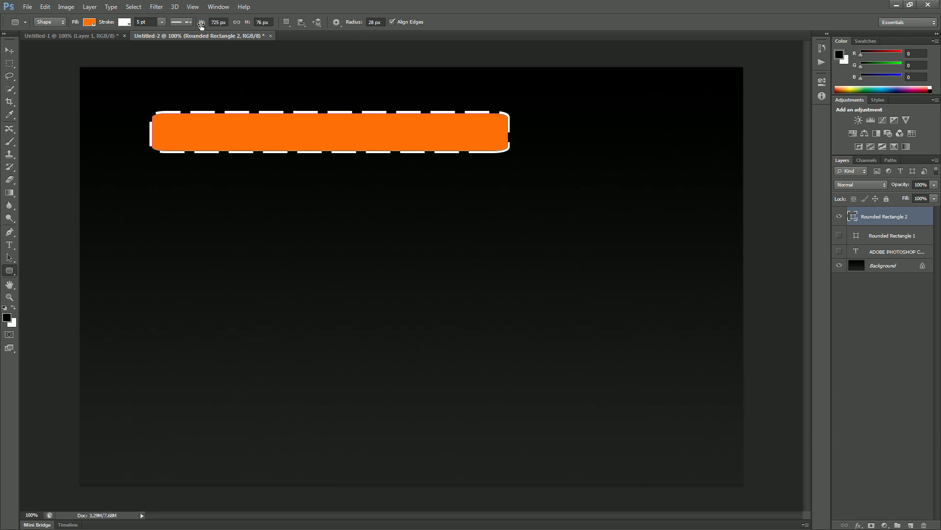
pyautogui.click(254, 23)
pyautogui.write('207')
pyautogui.press('Return')
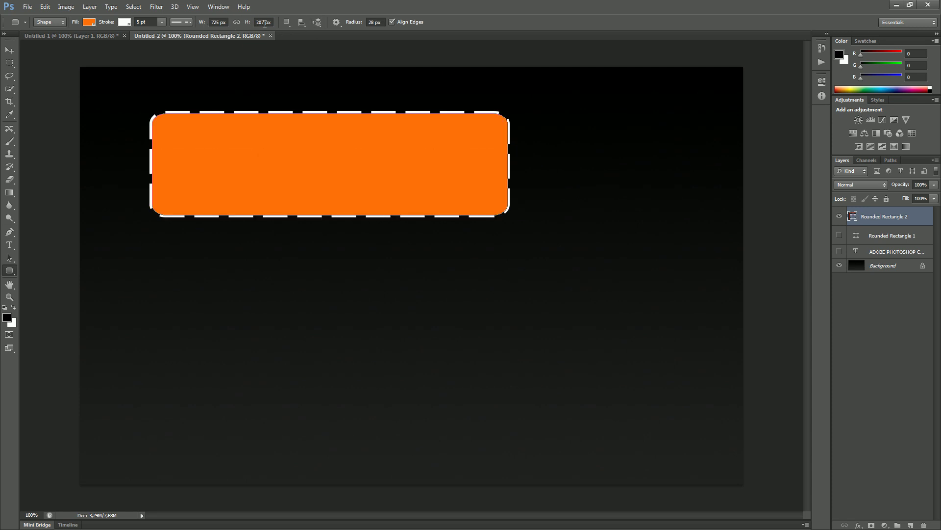
pyautogui.moveTo(248, 24); pyautogui.dragTo(281, 26)
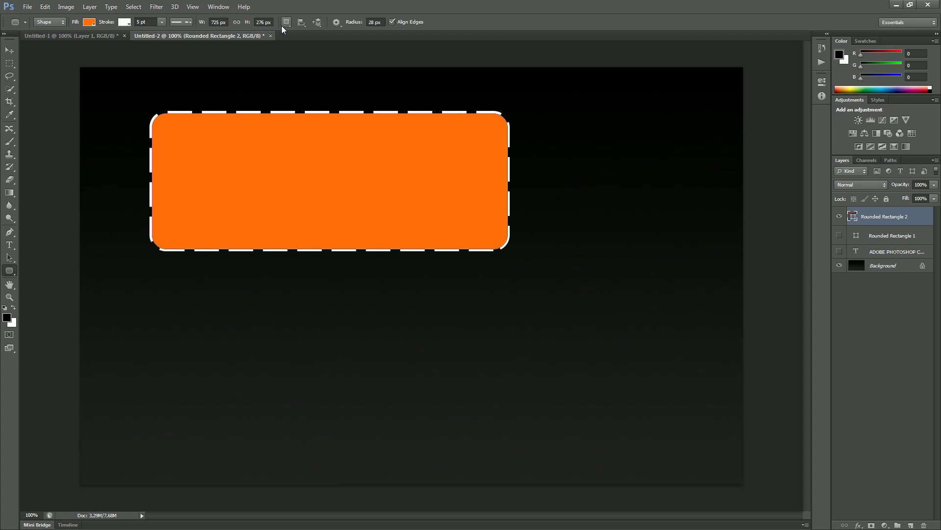
# - Set the rectangle's corner radius to 69 px
pyautogui.click(375, 22)
pyautogui.write('91')
pyautogui.press('Return')
pyautogui.moveTo(355, 23); pyautogui.dragTo(352, 25)
pyautogui.moveTo(352, 25); pyautogui.dragTo(356, 24)
# - Nudge the rectangle up-left and stretch it to about 819 px wide with transform controls
pyautogui.press('v')
pyautogui.moveTo(271, 158)
pyautogui.mouseDown()
pyautogui.moveTo(336, 177)
pyautogui.moveTo(322, 175)
pyautogui.moveTo(333, 190)
pyautogui.moveTo(260, 153)
pyautogui.mouseUp()
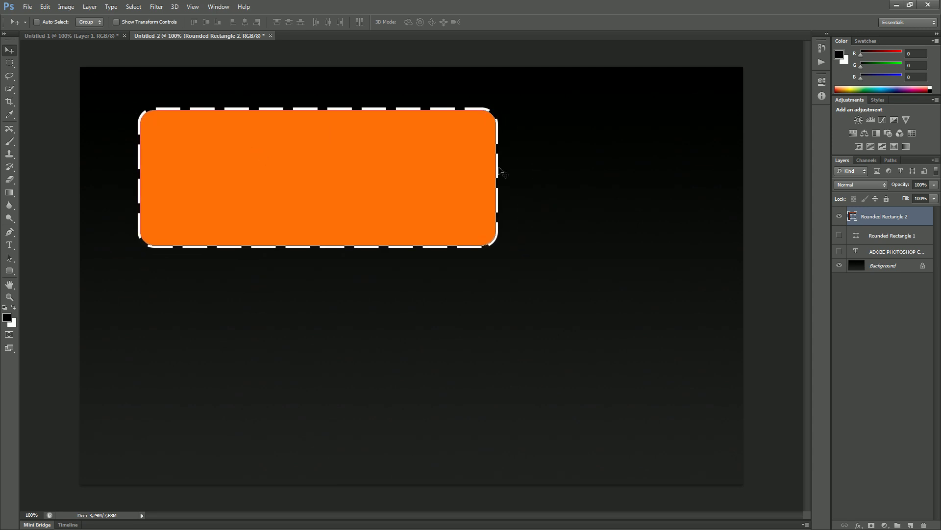
pyautogui.click(117, 22)
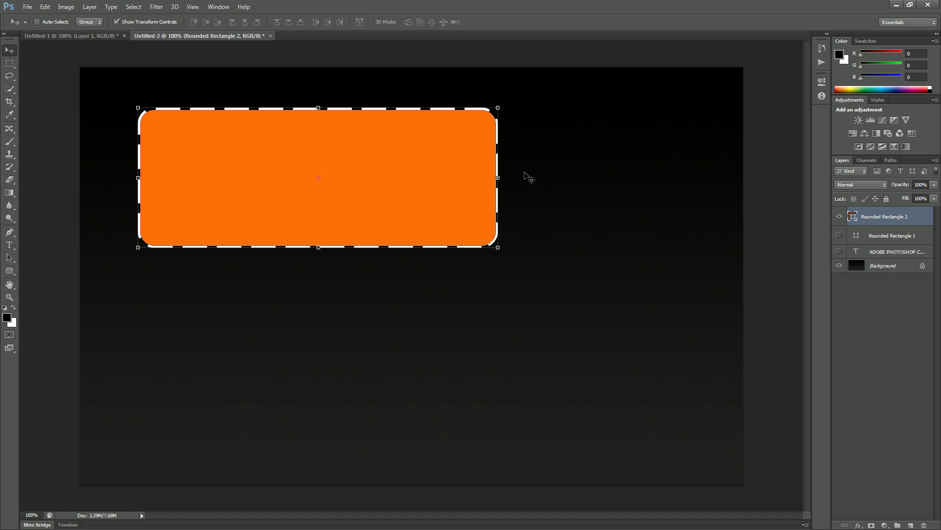
pyautogui.moveTo(498, 178)
pyautogui.mouseDown()
pyautogui.moveTo(590, 175)
pyautogui.moveTo(578, 177)
pyautogui.mouseUp()
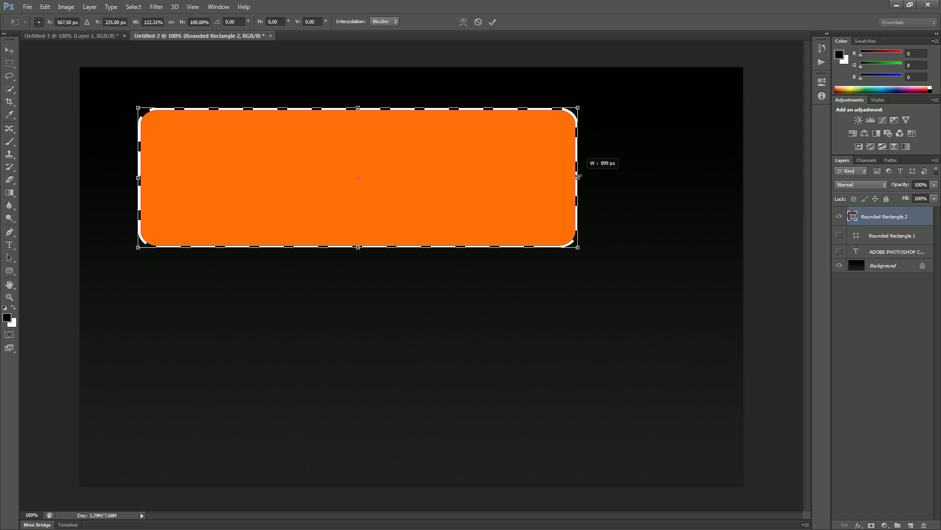
pyautogui.moveTo(578, 177)
pyautogui.mouseDown()
pyautogui.moveTo(539, 177)
pyautogui.moveTo(607, 178)
pyautogui.moveTo(546, 178)
pyautogui.mouseUp()
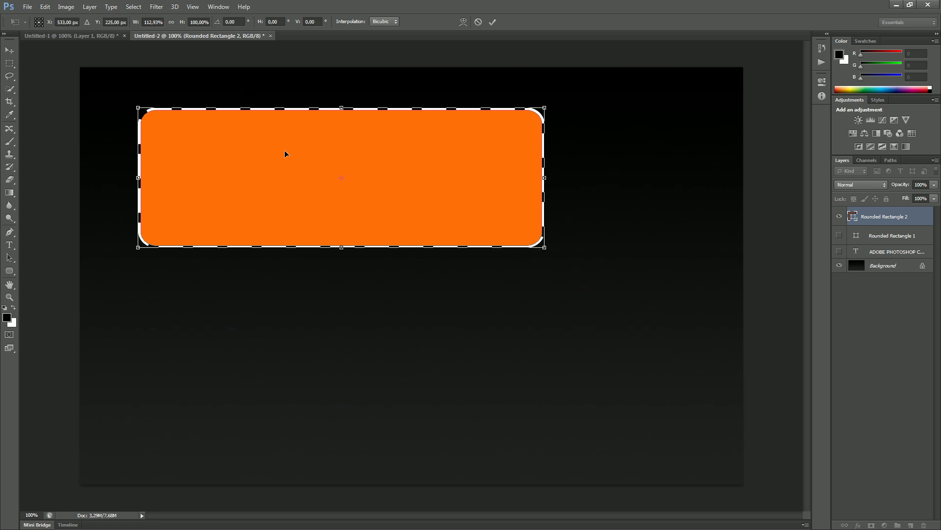
pyautogui.press('Return')
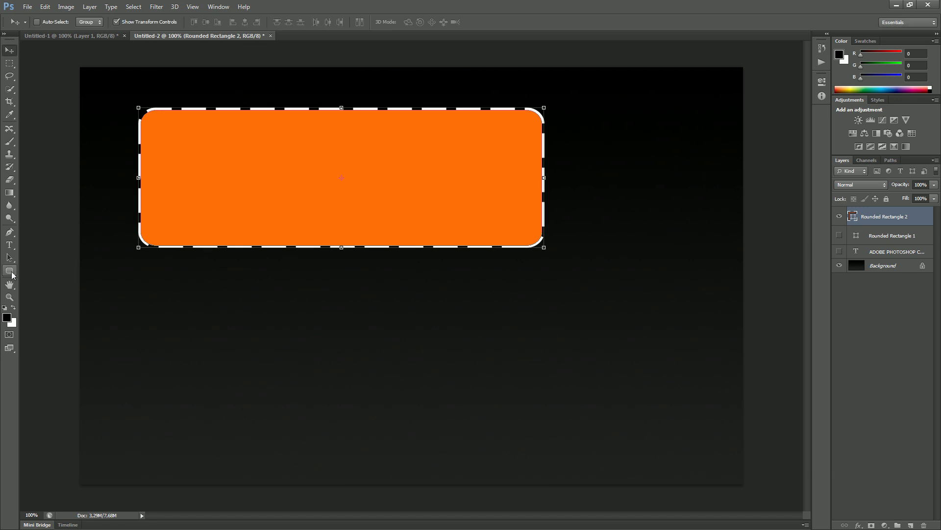
pyautogui.click(9, 271)
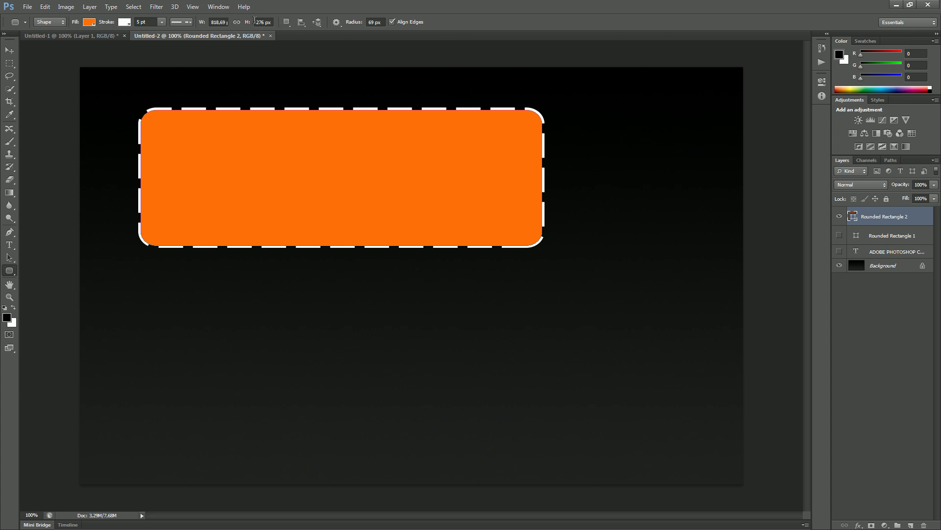
# - Reshape the rectangle into a 996 × 152 px bar and bring up the Create Rounded Rectangle dialog
pyautogui.moveTo(248, 25); pyautogui.dragTo(203, 30)
pyautogui.moveTo(203, 30)
pyautogui.mouseDown()
pyautogui.moveTo(186, 30)
pyautogui.moveTo(260, 23)
pyautogui.mouseUp()
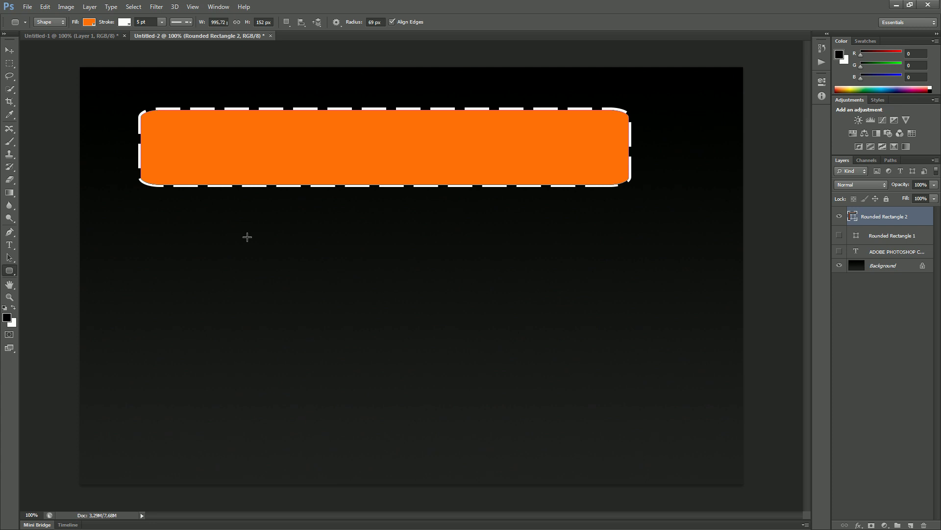
pyautogui.click(247, 237)
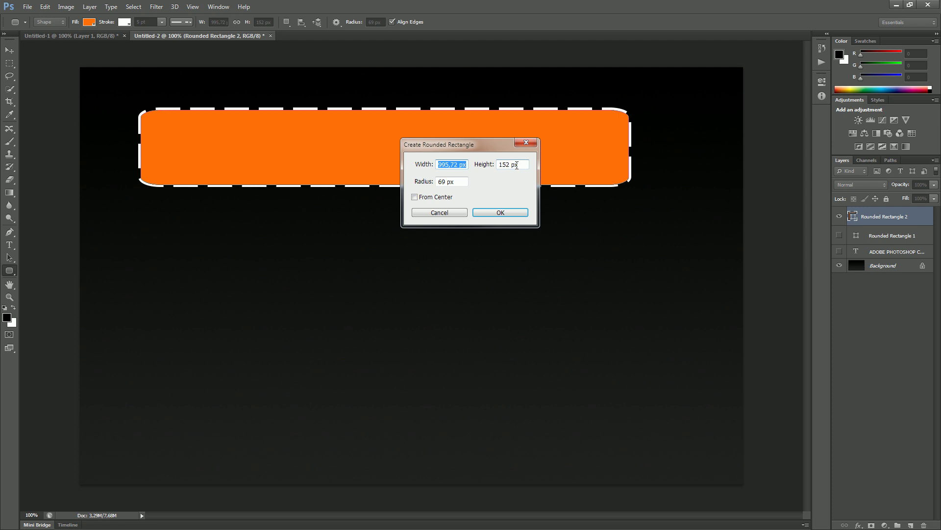
# - Create Rounded Rectangle 3, a 996 × 152 px bar with 32 px corners
pyautogui.click(444, 182)
pyautogui.doubleClick(445, 182)
pyautogui.write('32')
pyautogui.click(501, 213)
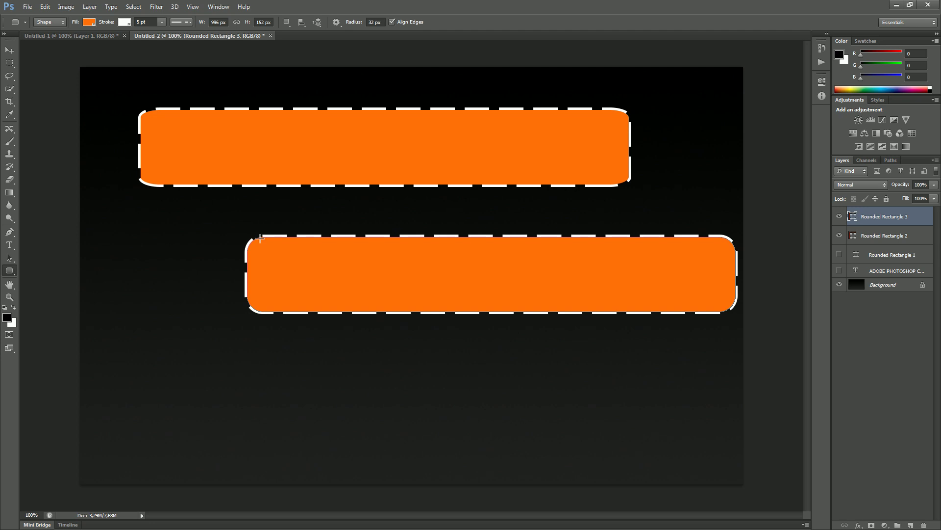
# - Resize Rounded Rectangle 2 to a narrower width and 308 px height so it overlaps the second bar
pyautogui.click(11, 52)
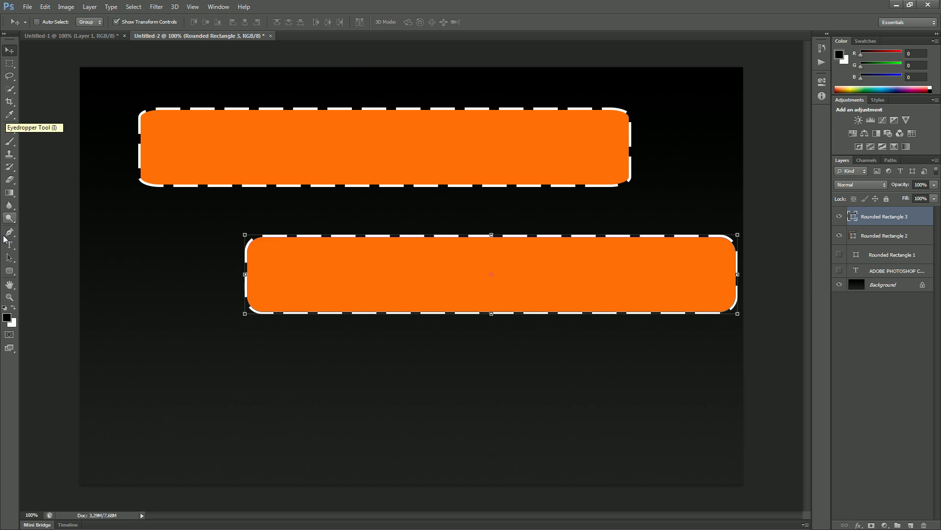
pyautogui.click(9, 273)
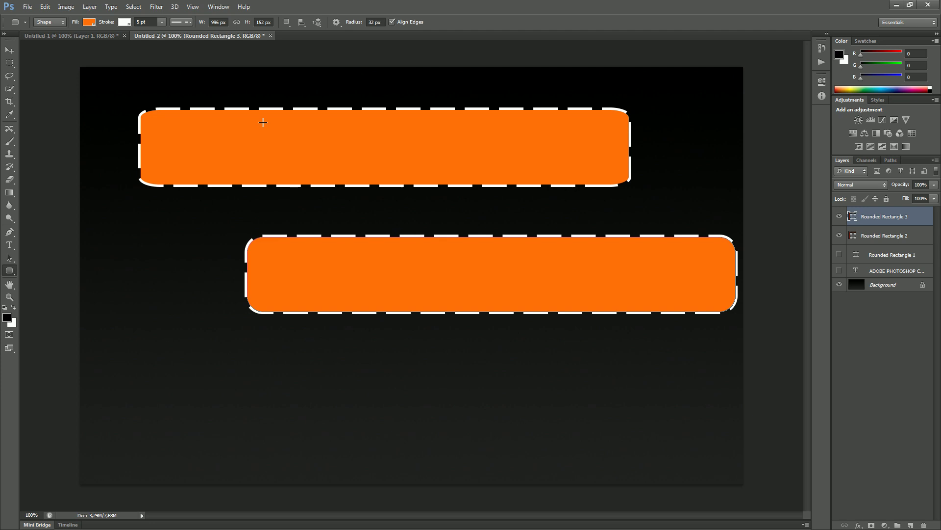
pyautogui.hotkey('alt', '[')
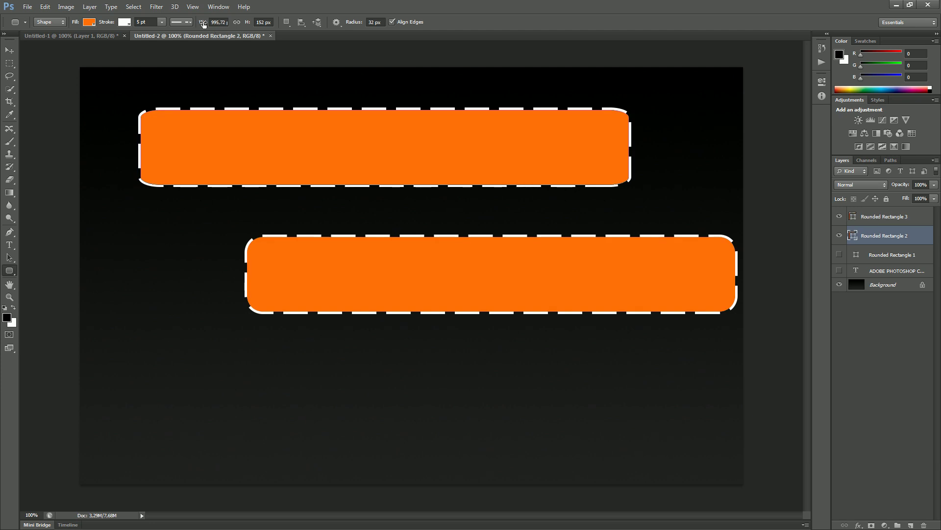
pyautogui.moveTo(204, 24); pyautogui.dragTo(238, 24)
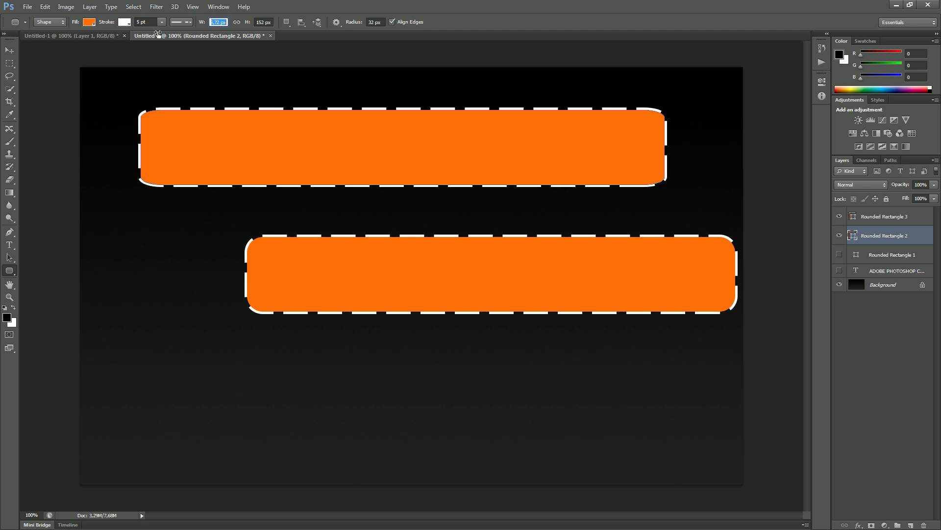
pyautogui.press('Return')
pyautogui.moveTo(248, 23); pyautogui.dragTo(325, 16)
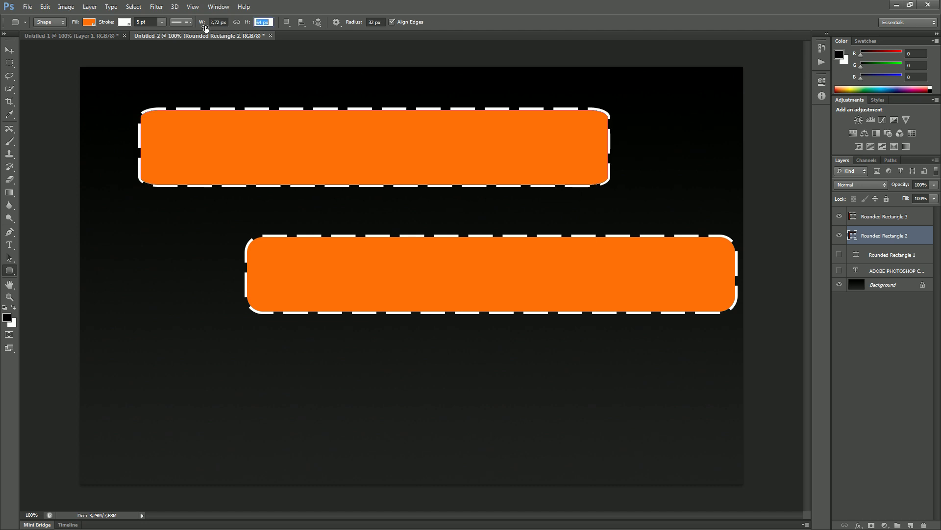
pyautogui.write('208')
pyautogui.press('Return')
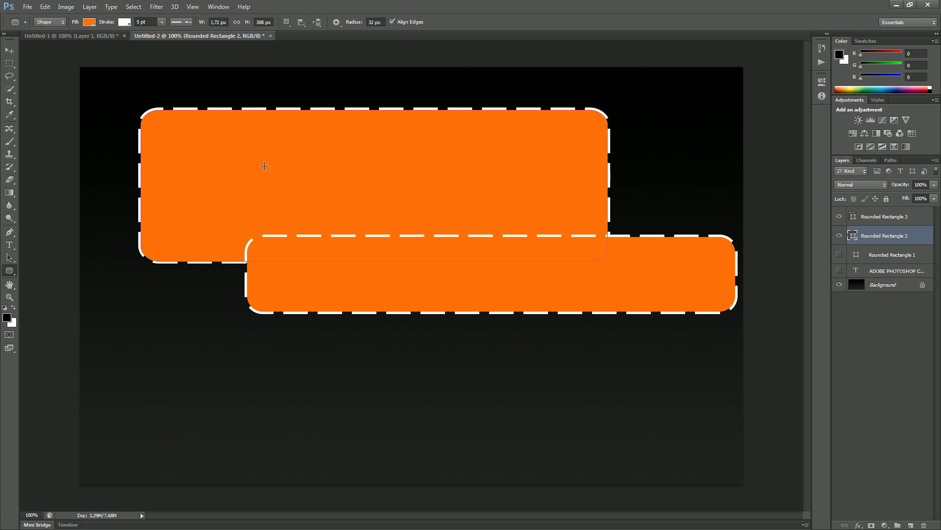
# - Create a 953 × 308 px Rounded Rectangle 4 and move it up to overlap the middle bar
pyautogui.click(150, 356)
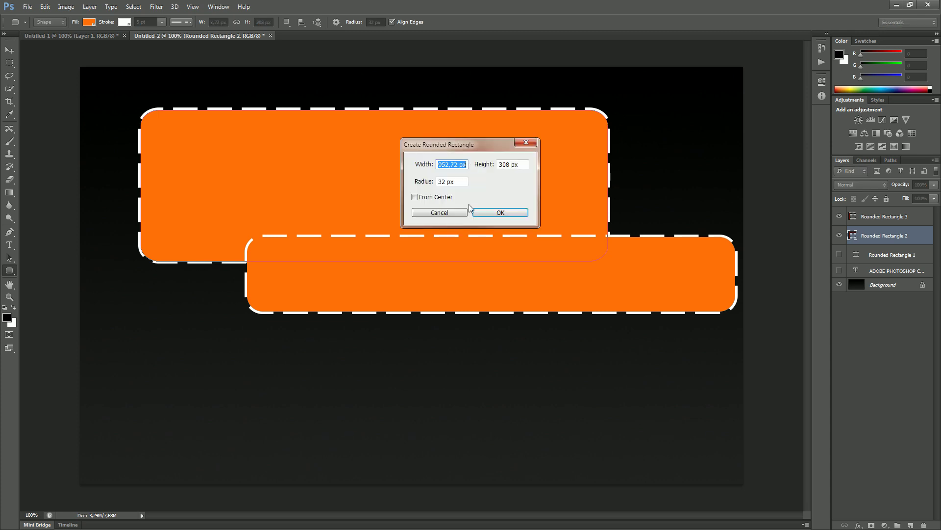
pyautogui.click(494, 212)
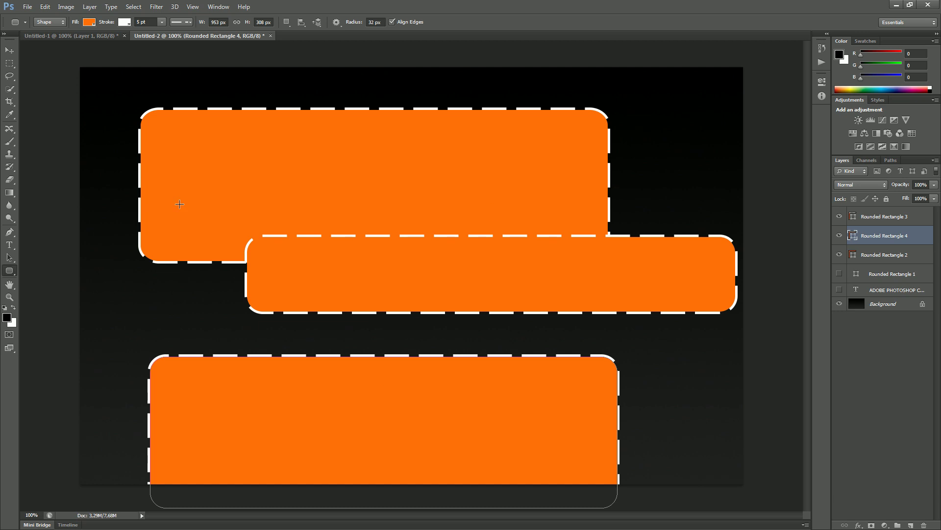
pyautogui.click(10, 51)
pyautogui.moveTo(372, 378); pyautogui.dragTo(361, 317)
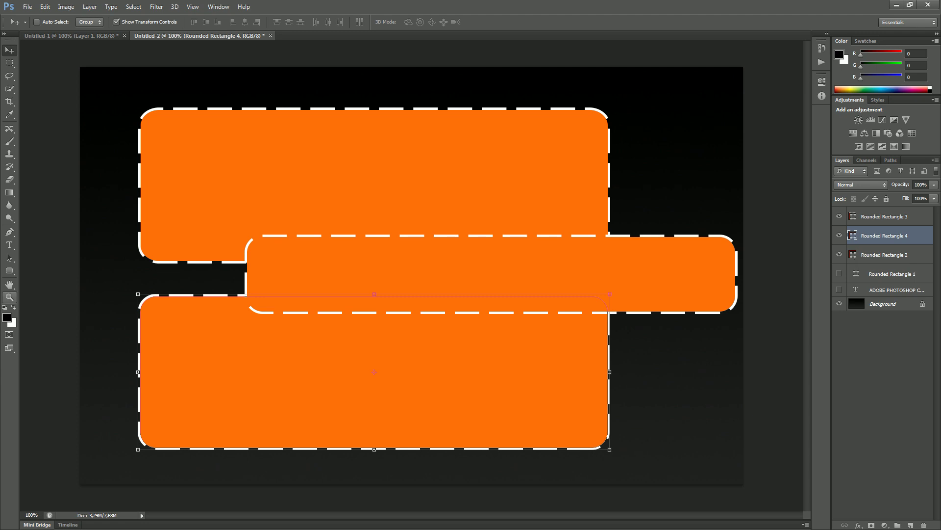
pyautogui.click(10, 270)
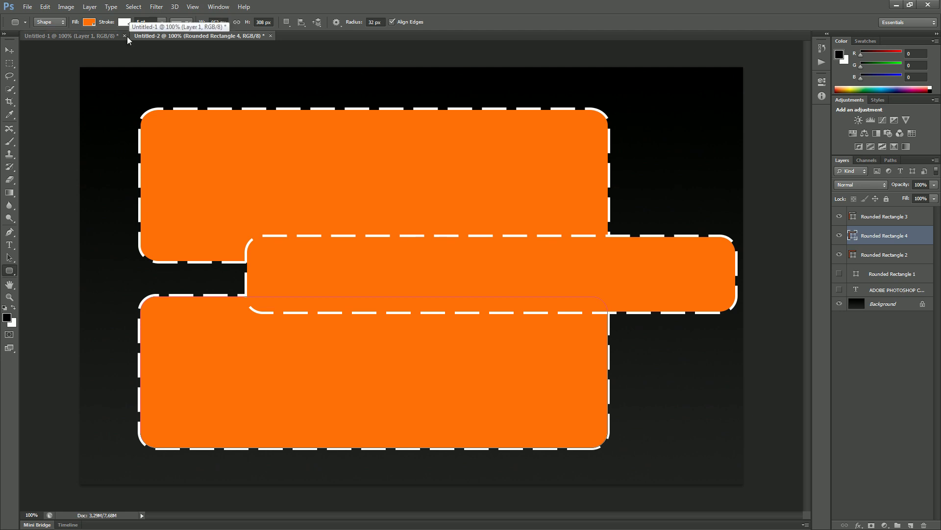
pyautogui.click(108, 36)
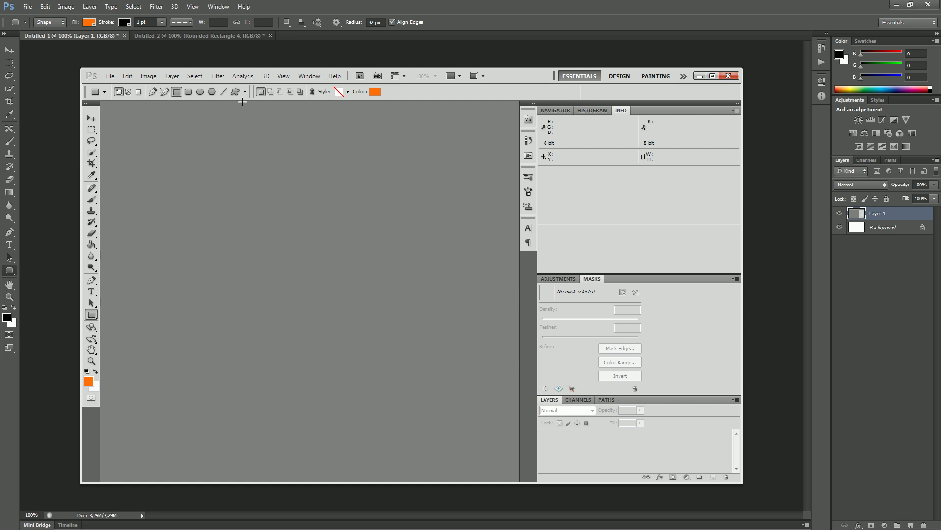
pyautogui.click(162, 37)
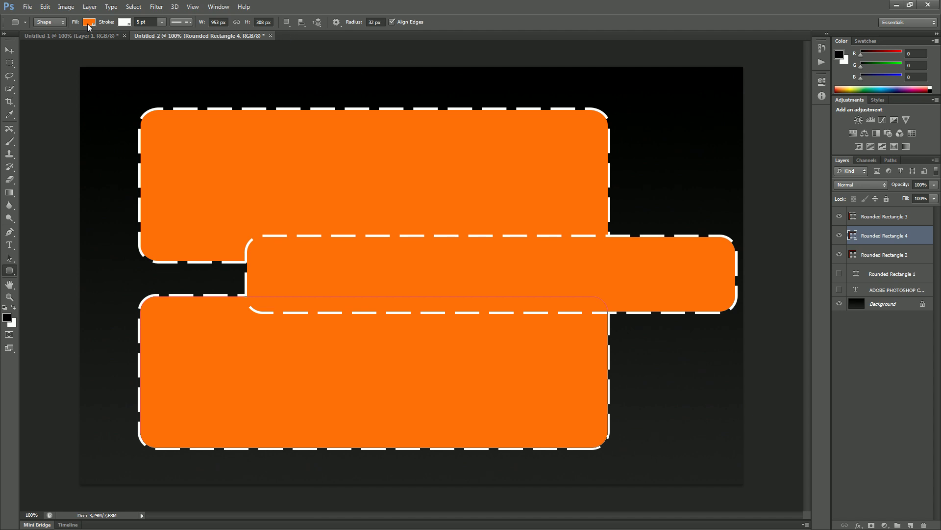
pyautogui.rightClick(13, 276)
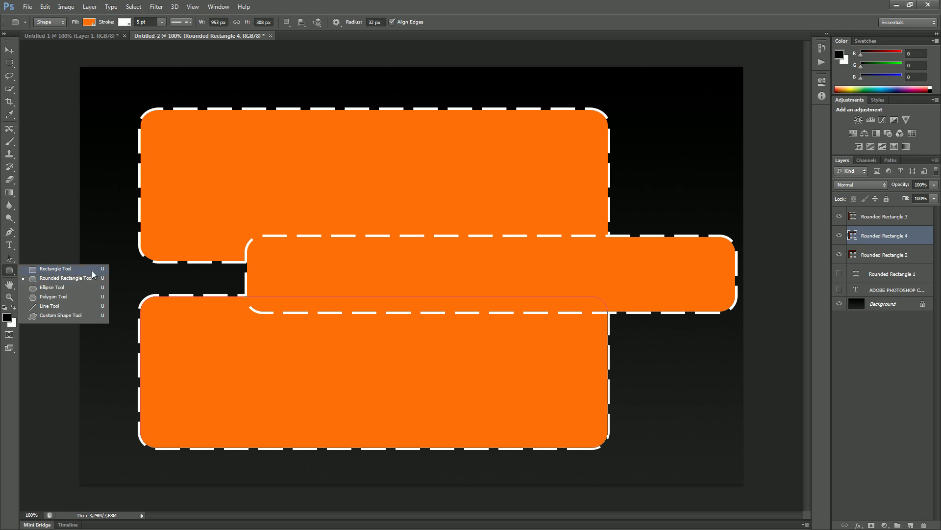
pyautogui.click(11, 271)
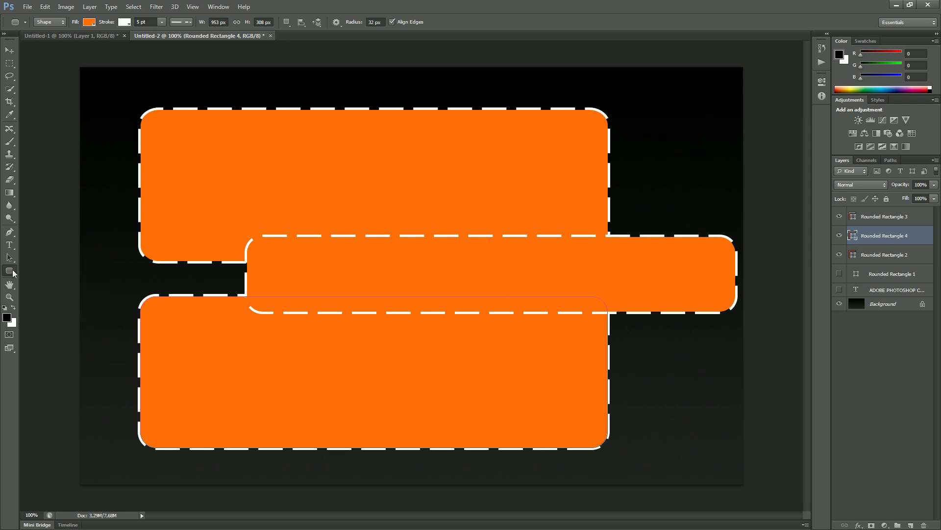